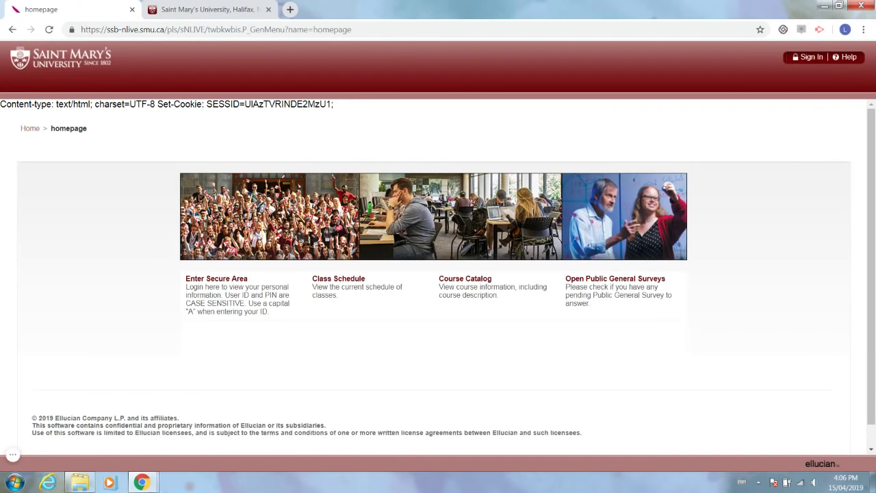
Log in to the secure area with the student's user ID and PIN.
{"action": "left_click", "coordinate": [226, 306]}
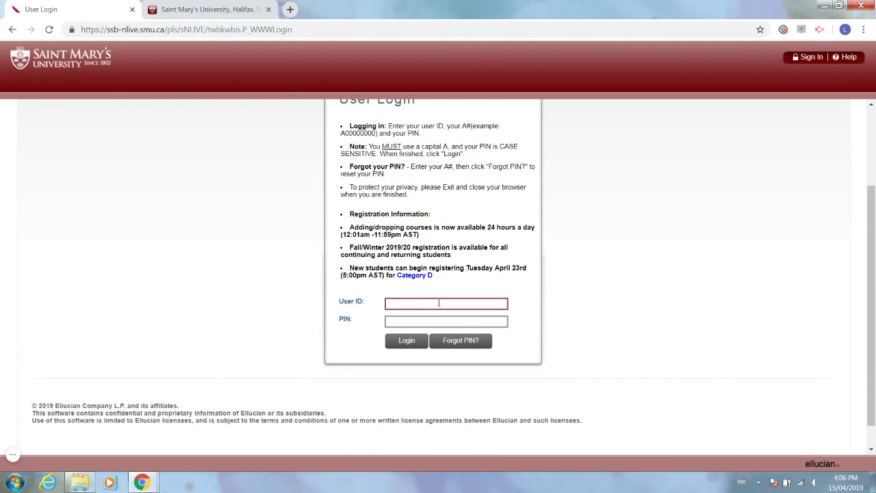
{"action": "left_click", "coordinate": [436, 322]}
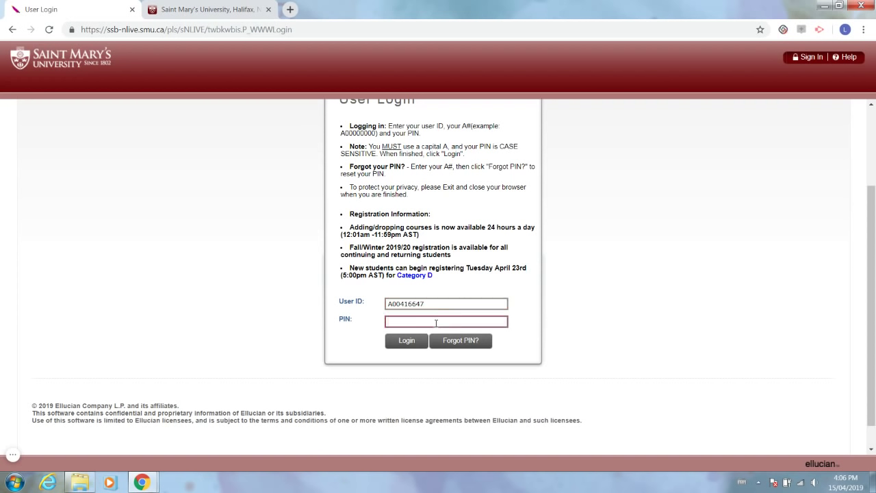
{"action": "type", "text": "*****"}
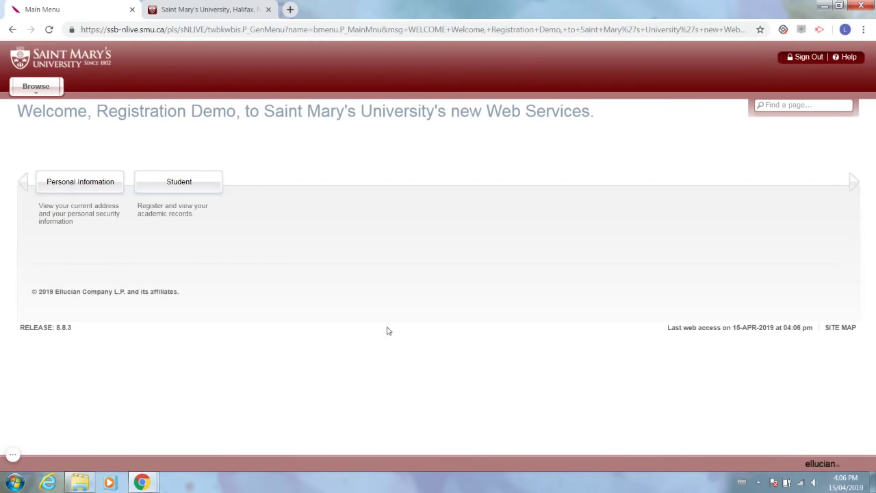
On smu.ca, go Academics > Planning & Registration > Register for Courses > First Year Course Requirements.
{"action": "left_click", "coordinate": [220, 11]}
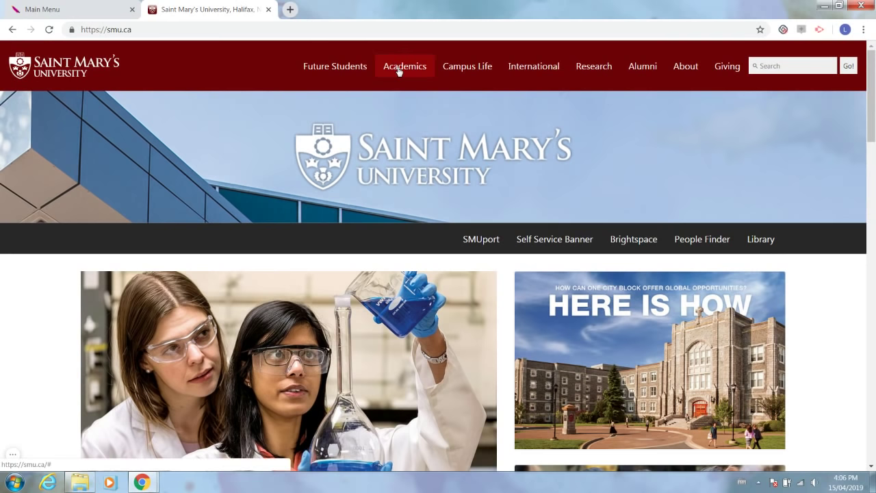
{"action": "mouse_move", "coordinate": [401, 72]}
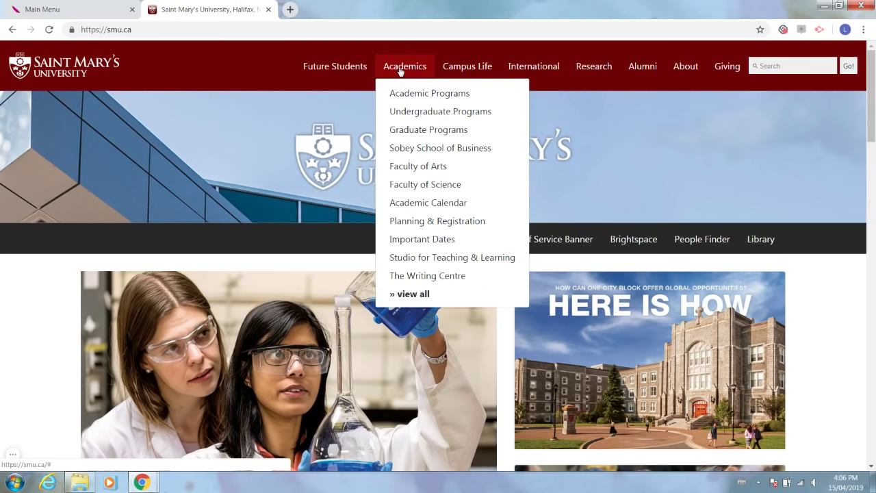
{"action": "left_click", "coordinate": [473, 228]}
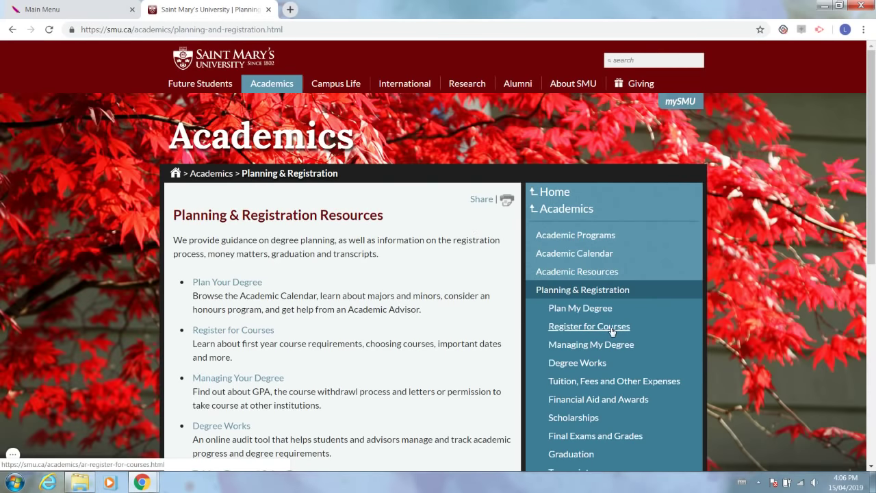
{"action": "left_click", "coordinate": [611, 329]}
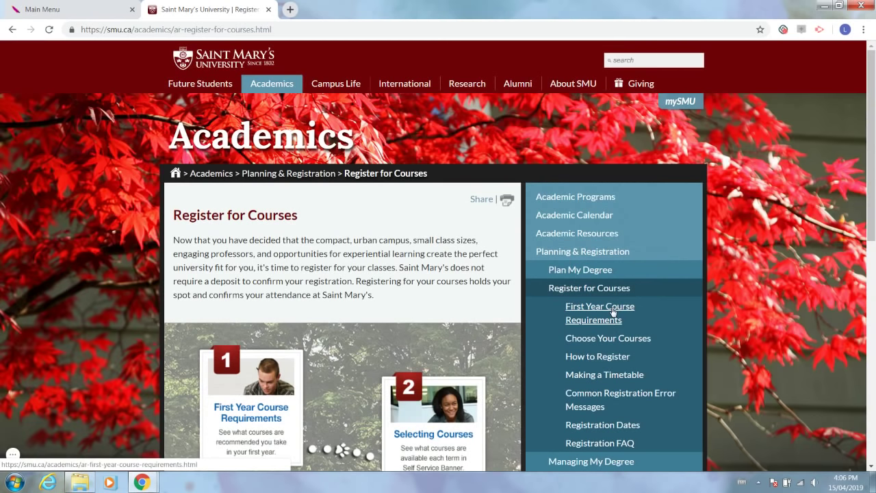
{"action": "left_click", "coordinate": [613, 311]}
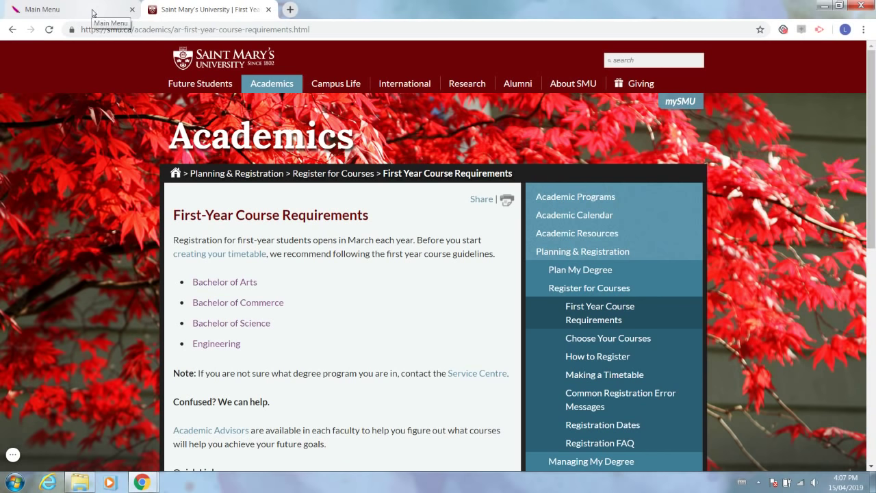
From the Main Menu, open Student > Registration > Look Up Classes for September - December 2019.
{"action": "left_click", "coordinate": [93, 13]}
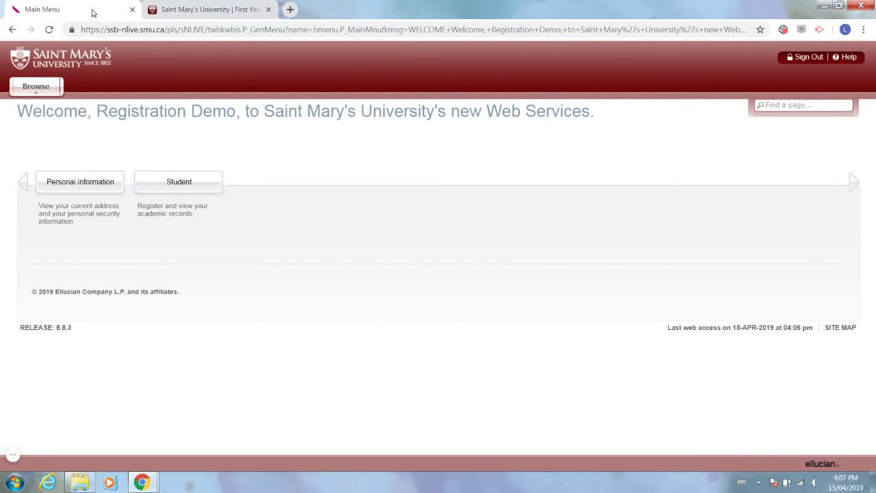
{"action": "left_click", "coordinate": [152, 183]}
{"action": "left_click", "coordinate": [332, 226]}
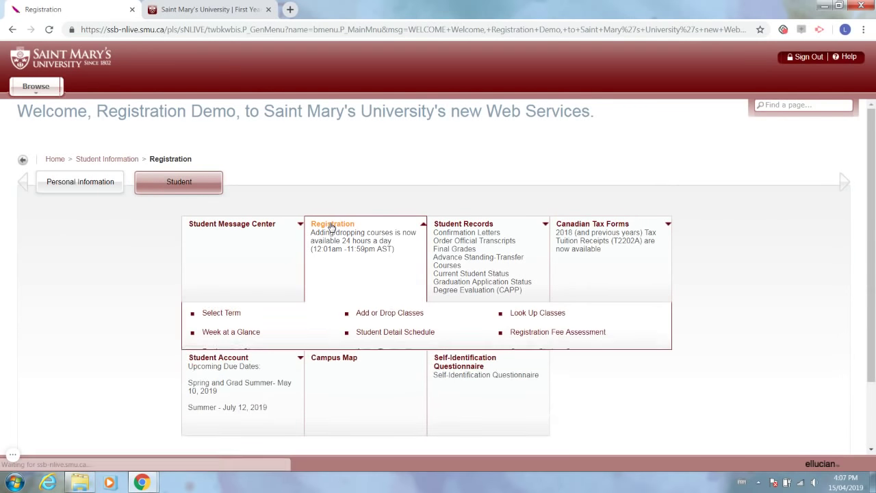
{"action": "left_click", "coordinate": [544, 314]}
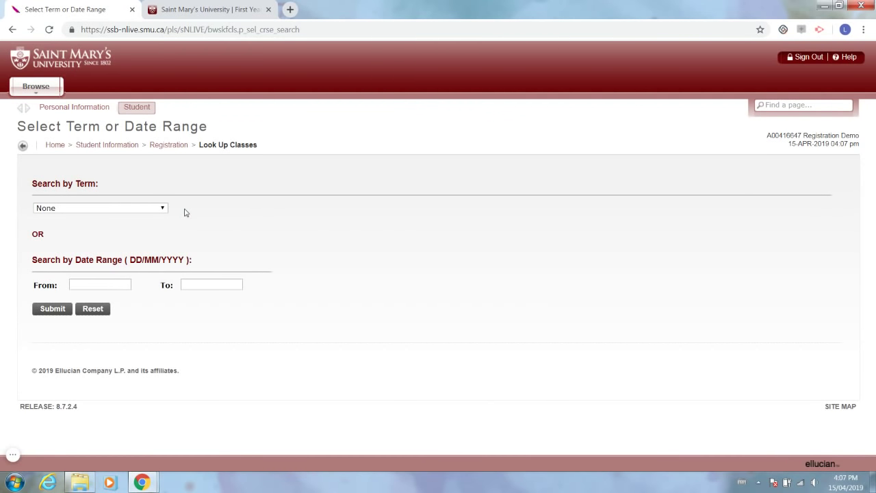
{"action": "left_click", "coordinate": [163, 209]}
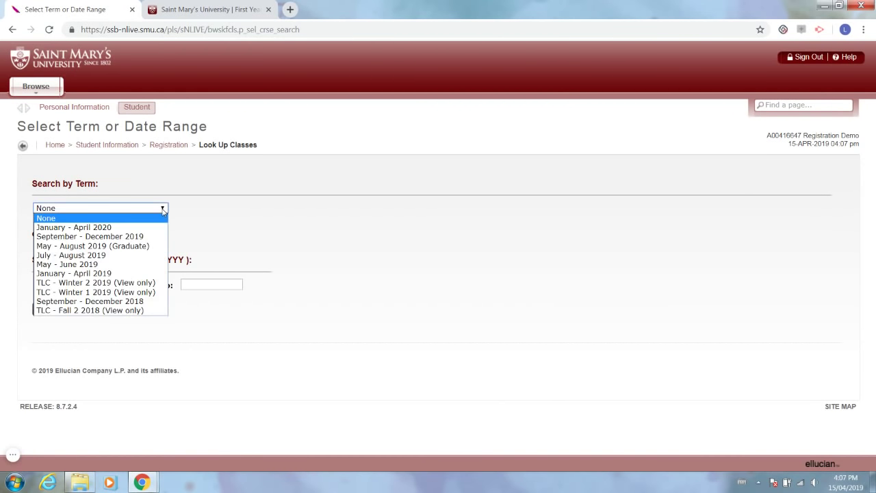
{"action": "left_click", "coordinate": [90, 236]}
{"action": "left_click", "coordinate": [54, 309]}
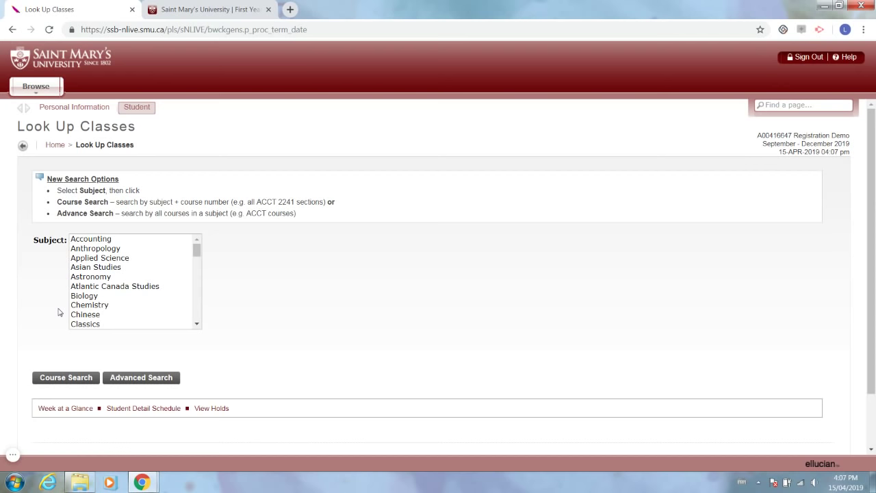
Pick English from the subject list and run a Course Search.
{"action": "left_click", "coordinate": [96, 295]}
{"action": "scroll", "coordinate": [96, 295], "scroll_direction": "down", "scroll_amount": 3}
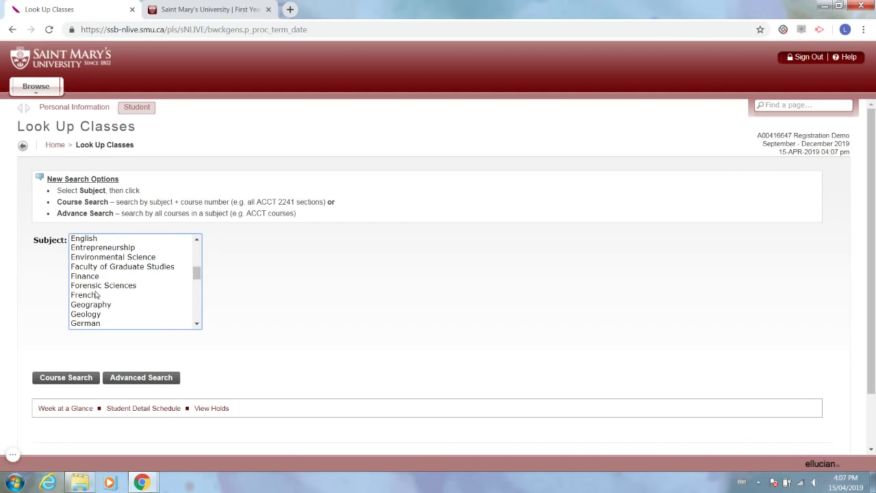
{"action": "scroll", "coordinate": [96, 295], "scroll_direction": "down", "scroll_amount": 2}
{"action": "scroll", "coordinate": [96, 295], "scroll_direction": "up", "scroll_amount": 5}
{"action": "scroll", "coordinate": [96, 295], "scroll_direction": "down", "scroll_amount": 2}
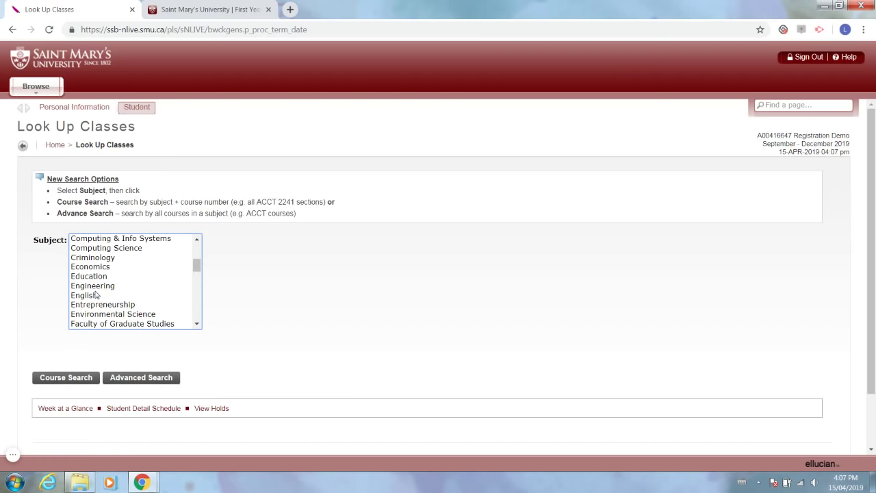
{"action": "left_click", "coordinate": [95, 295]}
{"action": "left_click", "coordinate": [84, 382]}
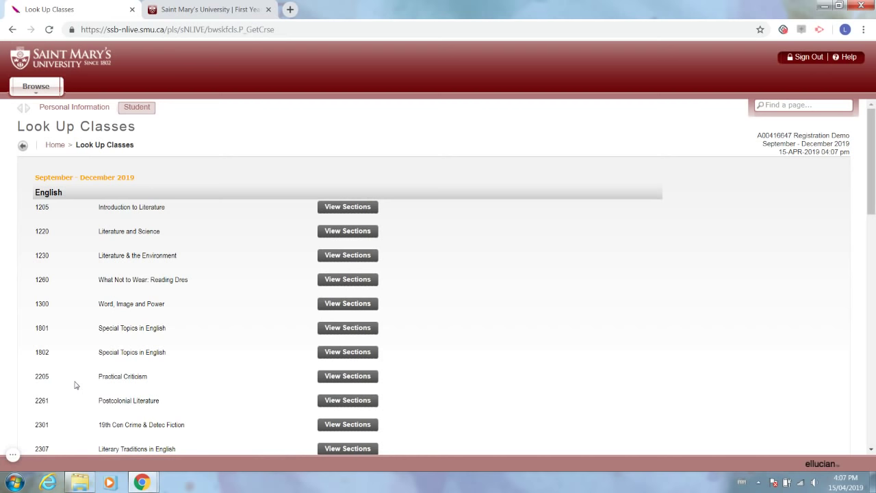
{"action": "scroll", "coordinate": [75, 385], "scroll_direction": "down", "scroll_amount": 5}
{"action": "scroll", "coordinate": [76, 385], "scroll_direction": "up", "scroll_amount": 5}
View Sections for ENGL 1205 Introduction to Literature and scroll to the Sections Found table.
{"action": "left_click", "coordinate": [367, 212]}
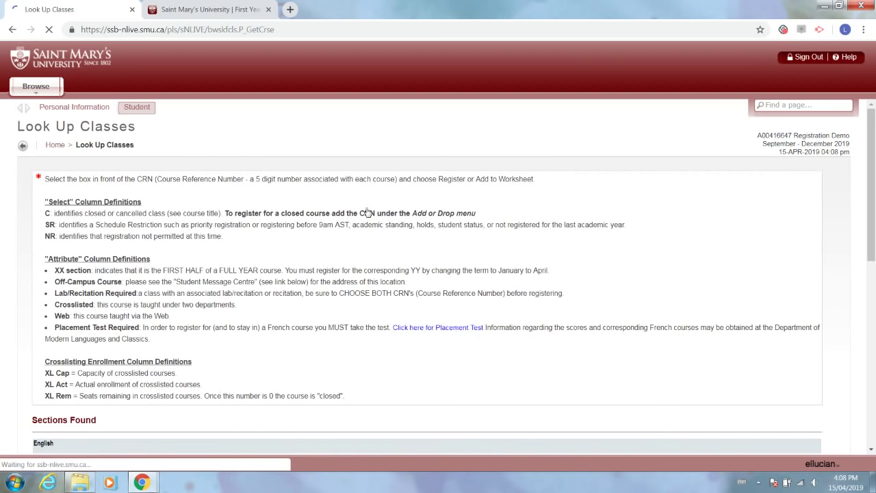
{"action": "scroll", "coordinate": [368, 212], "scroll_direction": "down", "scroll_amount": 3}
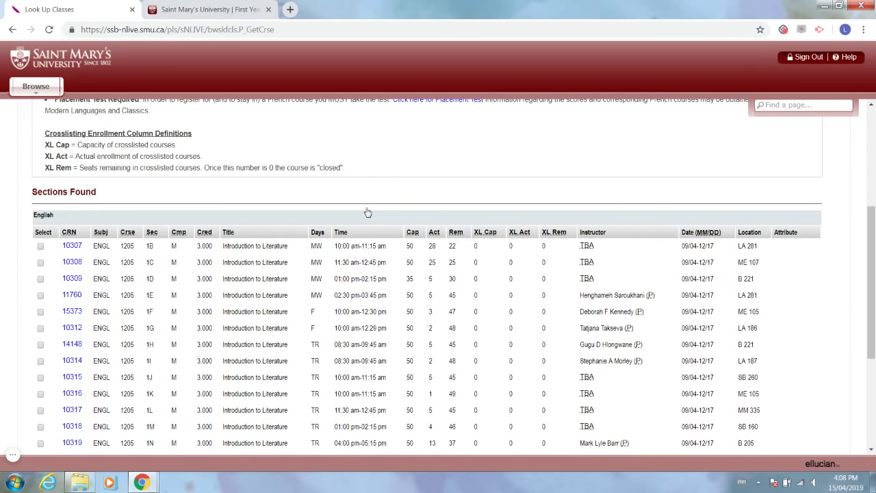
{"action": "scroll", "coordinate": [368, 213], "scroll_direction": "down", "scroll_amount": 1}
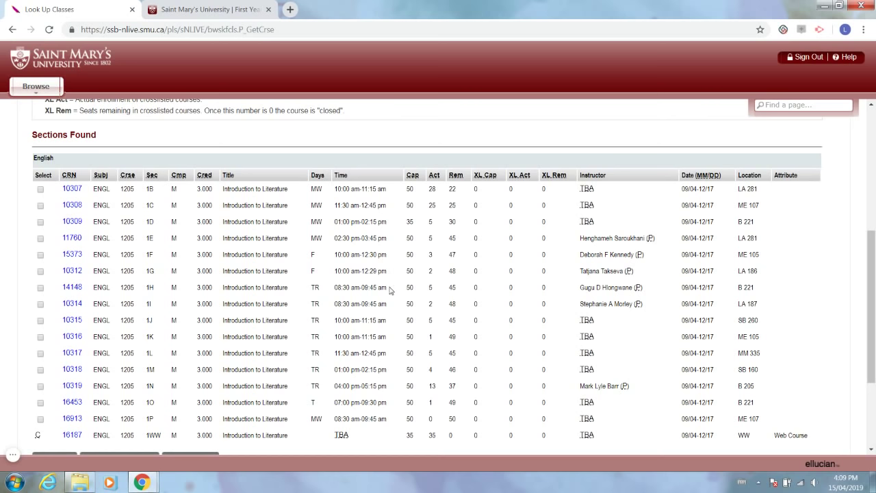
Register for ENGL 1205 section 1B, CRN 10307.
{"action": "scroll", "coordinate": [389, 290], "scroll_direction": "down", "scroll_amount": 3}
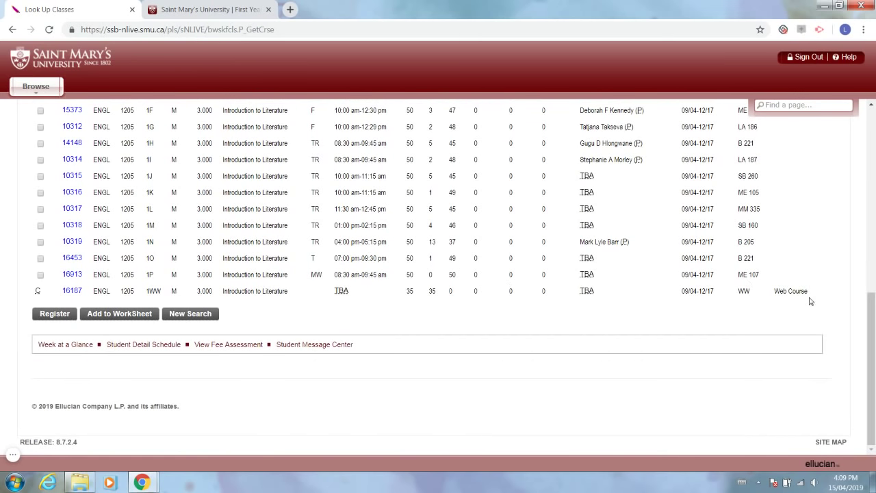
{"action": "scroll", "coordinate": [810, 301], "scroll_direction": "up", "scroll_amount": 3}
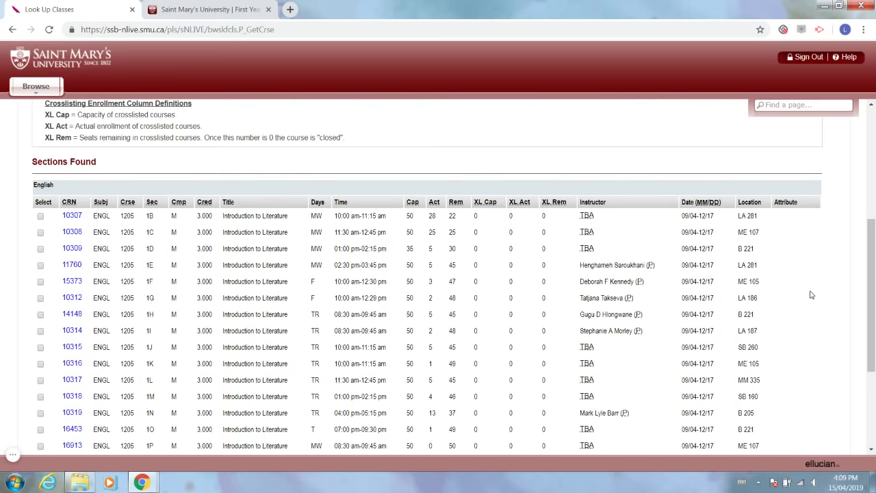
{"action": "scroll", "coordinate": [812, 308], "scroll_direction": "down", "scroll_amount": 2}
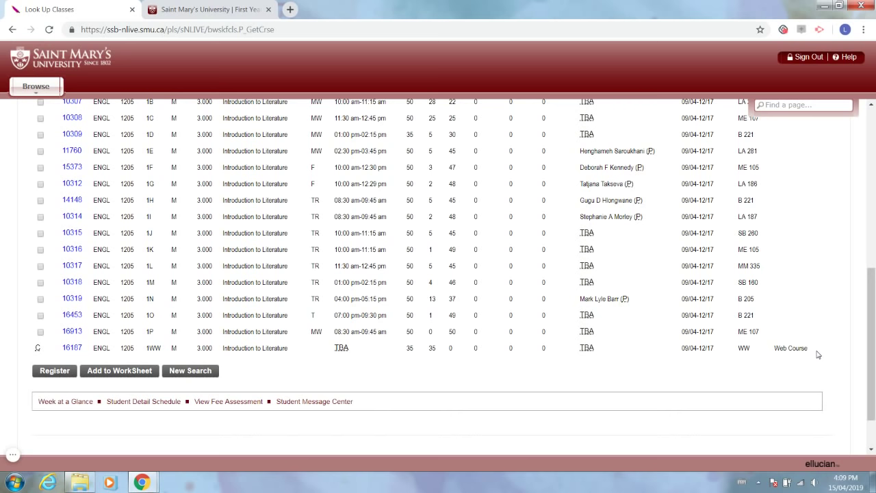
{"action": "scroll", "coordinate": [811, 354], "scroll_direction": "up", "scroll_amount": 4}
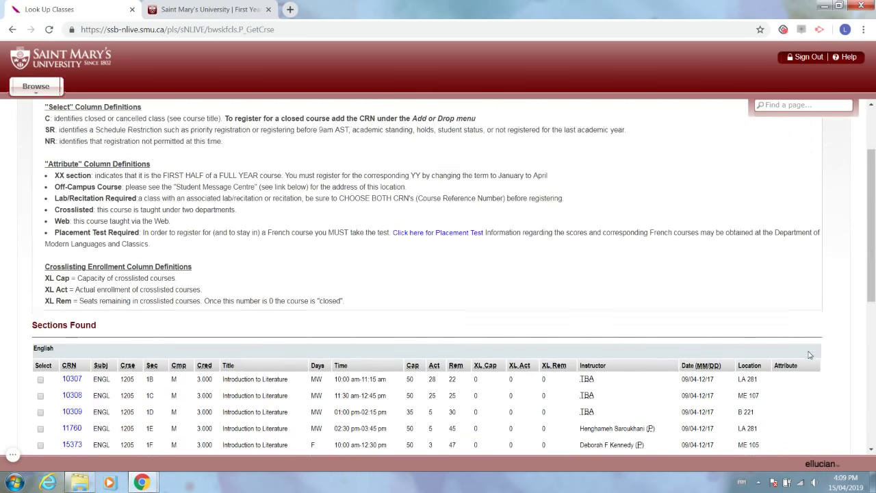
{"action": "scroll", "coordinate": [810, 354], "scroll_direction": "down", "scroll_amount": 1}
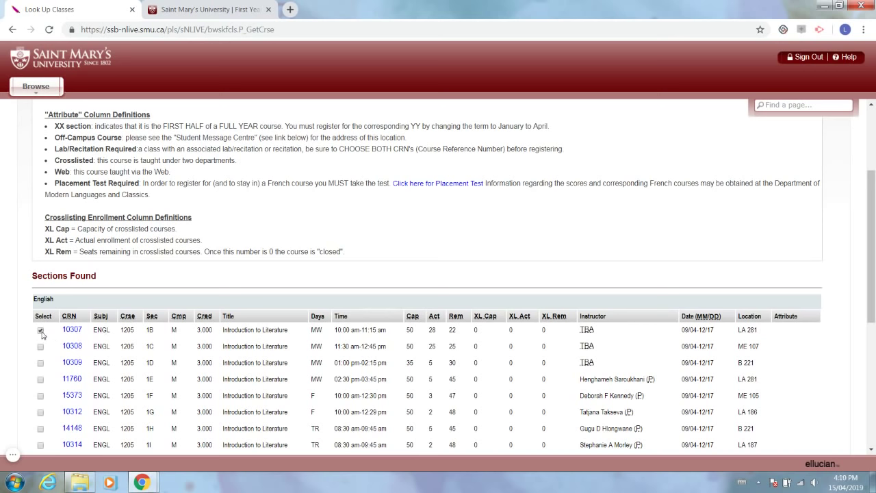
{"action": "scroll", "coordinate": [41, 334], "scroll_direction": "down", "scroll_amount": 5}
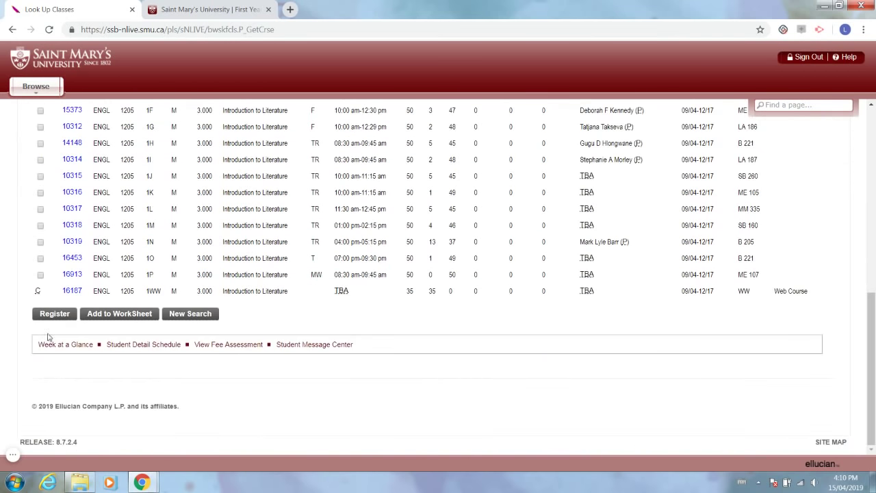
{"action": "left_click", "coordinate": [59, 319]}
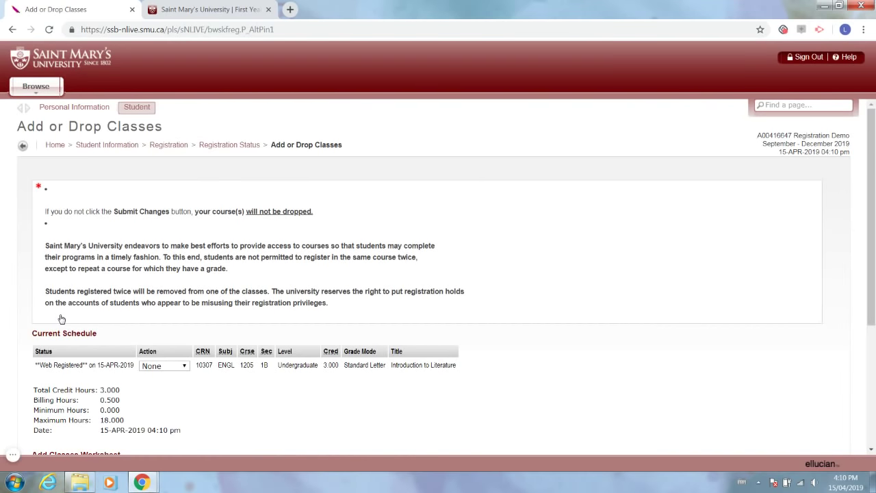
Confirm CRN 10307 shows Web Registered at 3.000 credit hours, then return to Registration.
{"action": "scroll", "coordinate": [60, 319], "scroll_direction": "down", "scroll_amount": 1}
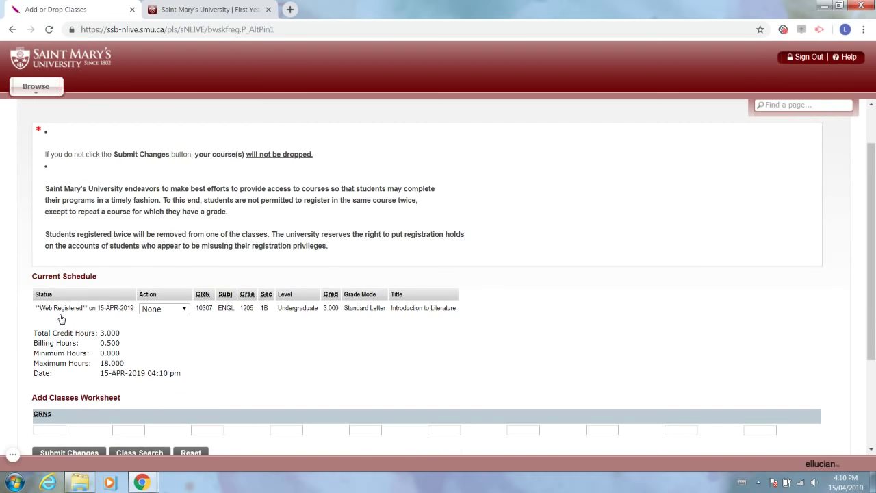
{"action": "scroll", "coordinate": [61, 319], "scroll_direction": "down", "scroll_amount": 2}
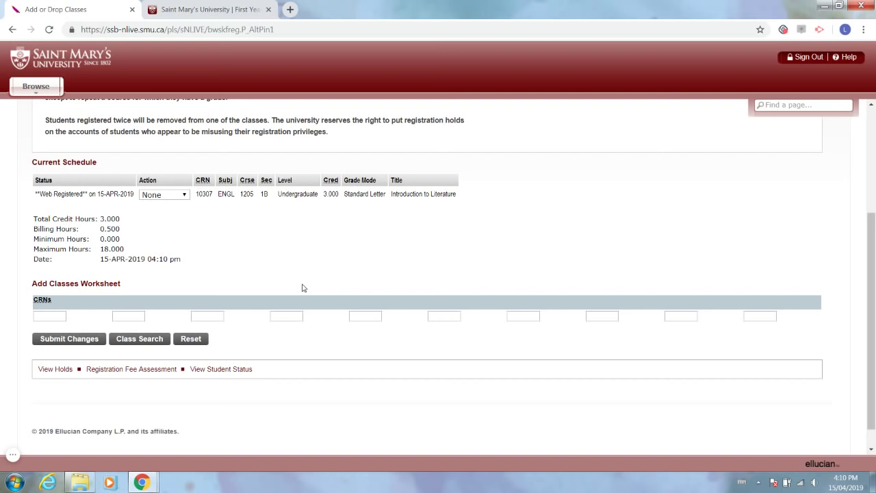
{"action": "scroll", "coordinate": [245, 266], "scroll_direction": "up", "scroll_amount": 3}
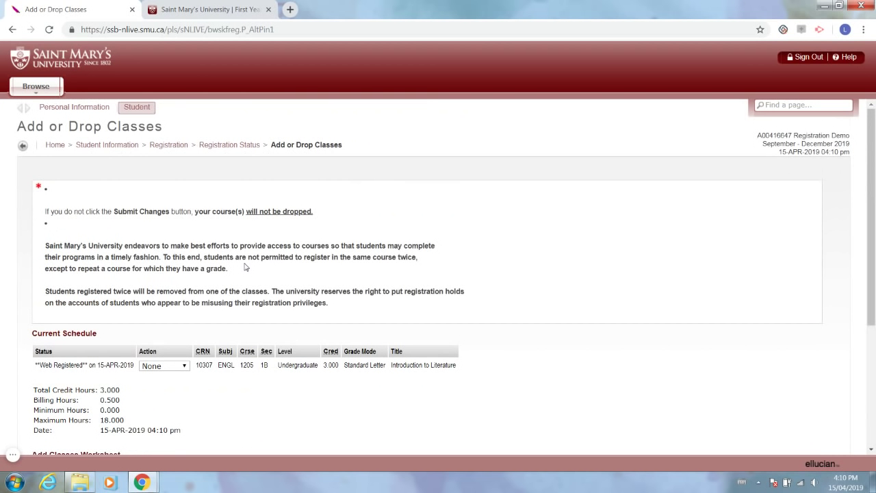
{"action": "left_click", "coordinate": [176, 146]}
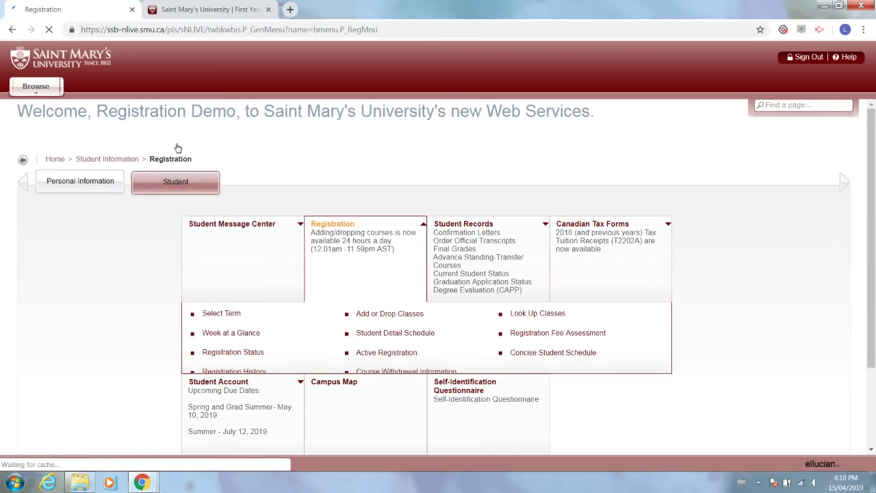
{"action": "left_click", "coordinate": [533, 316]}
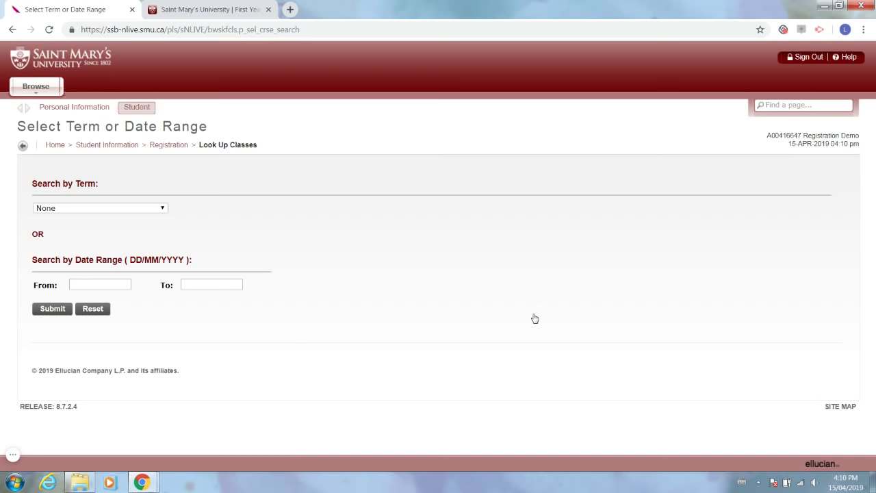
{"action": "left_click", "coordinate": [176, 147]}
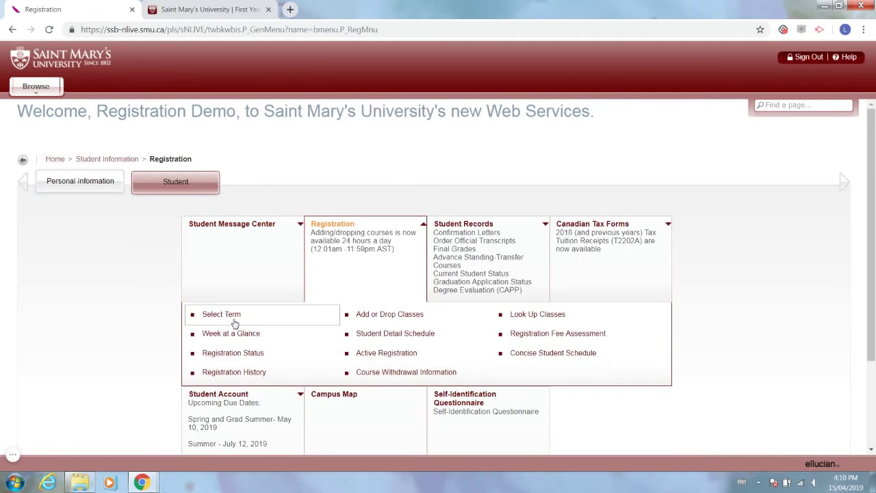
Open Week at a Glance and advance to the week of 09-SEP-2019.
{"action": "left_click", "coordinate": [235, 337]}
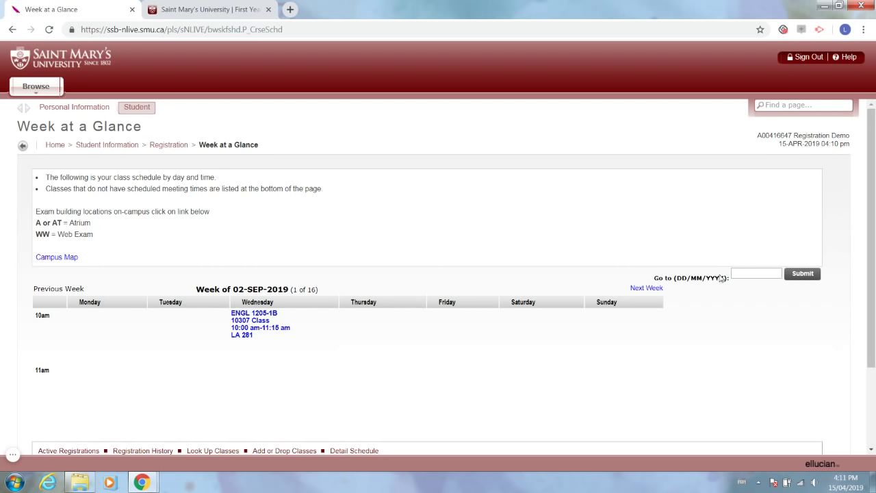
{"action": "left_click", "coordinate": [654, 291]}
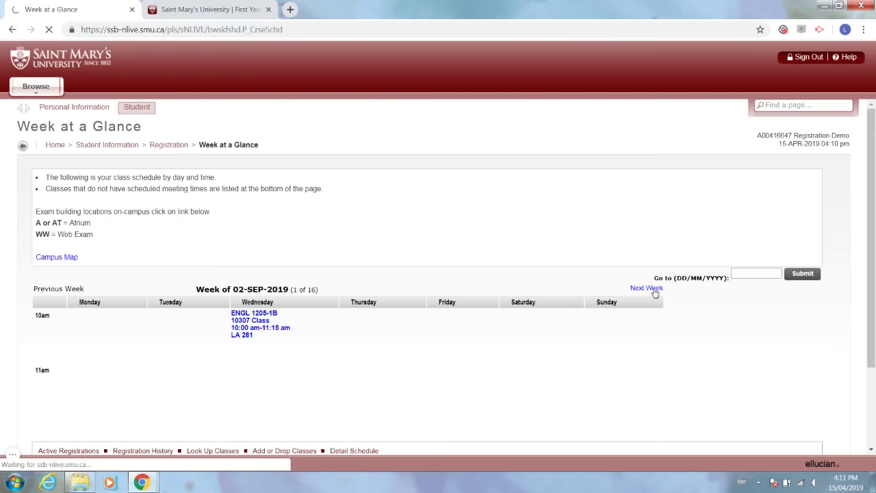
{"action": "scroll", "coordinate": [181, 233], "scroll_direction": "down", "scroll_amount": 1}
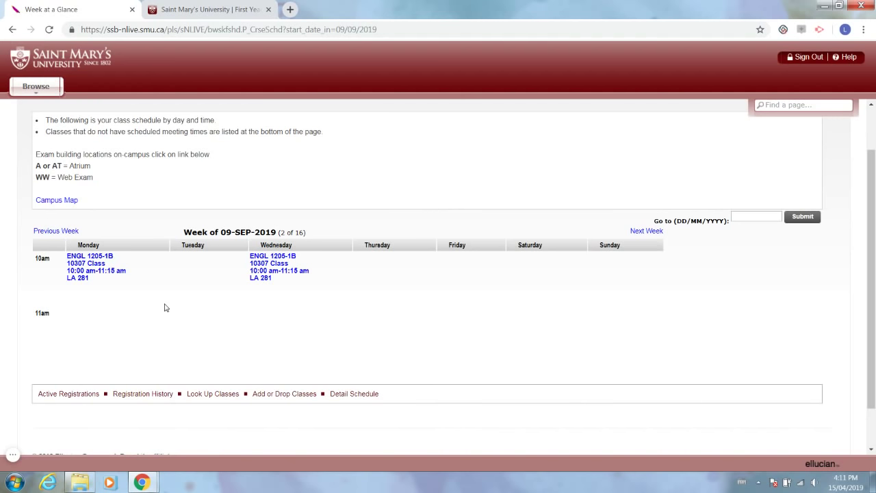
{"action": "scroll", "coordinate": [164, 276], "scroll_direction": "up", "scroll_amount": 1}
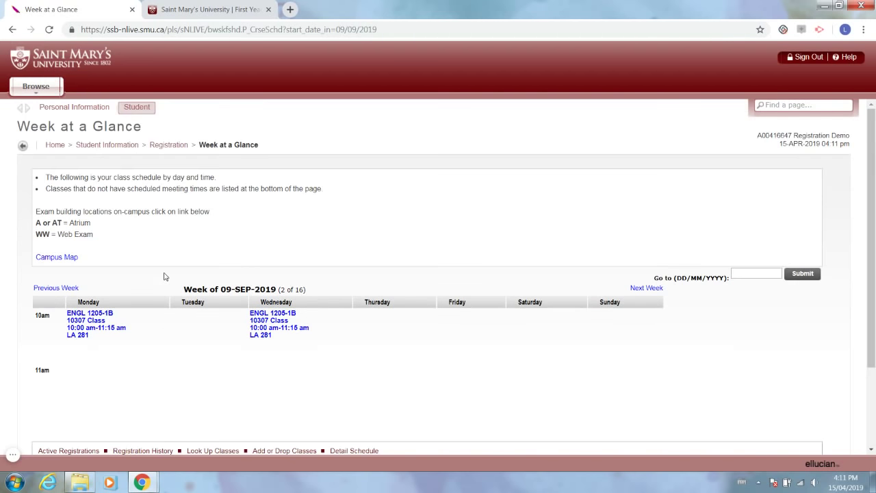
On Add or Drop Classes, set ENGL 1205's action to Web Drop and submit the change.
{"action": "left_click", "coordinate": [177, 146]}
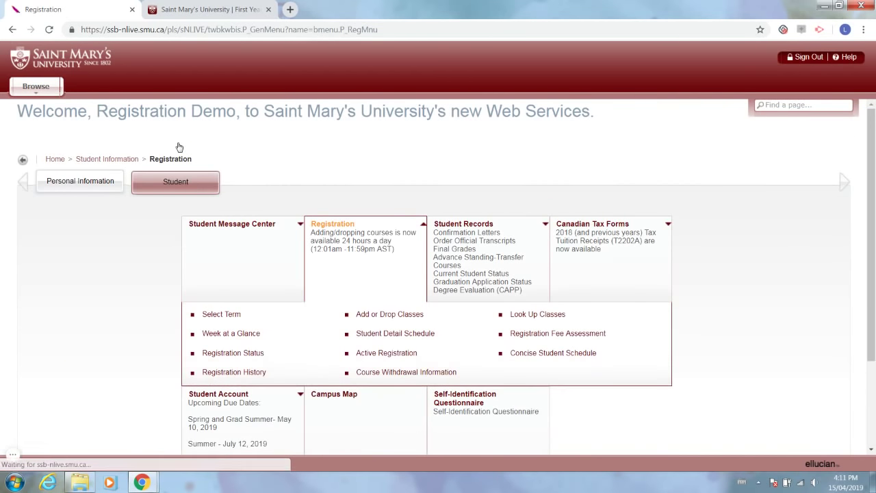
{"action": "left_click", "coordinate": [368, 314]}
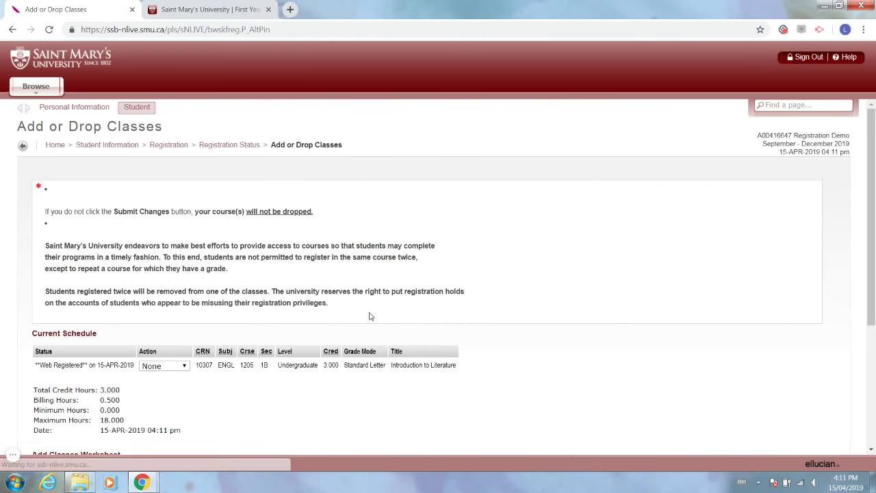
{"action": "scroll", "coordinate": [370, 316], "scroll_direction": "down", "scroll_amount": 1}
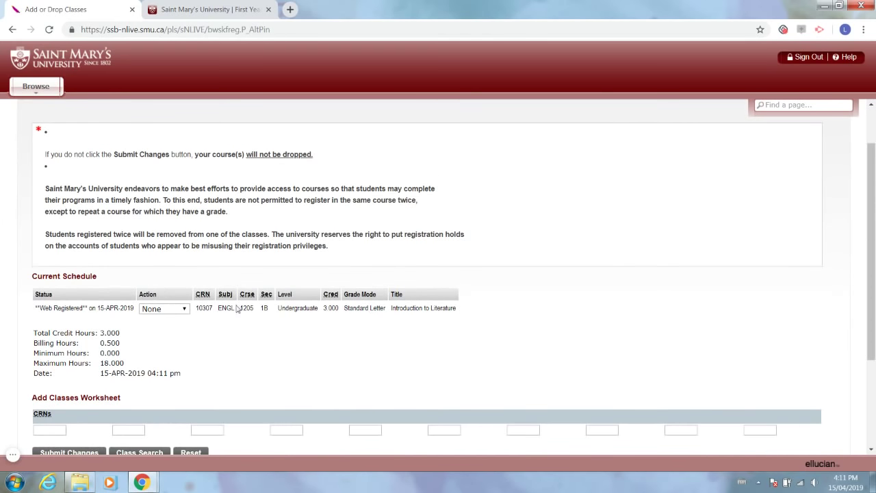
{"action": "left_click", "coordinate": [183, 313]}
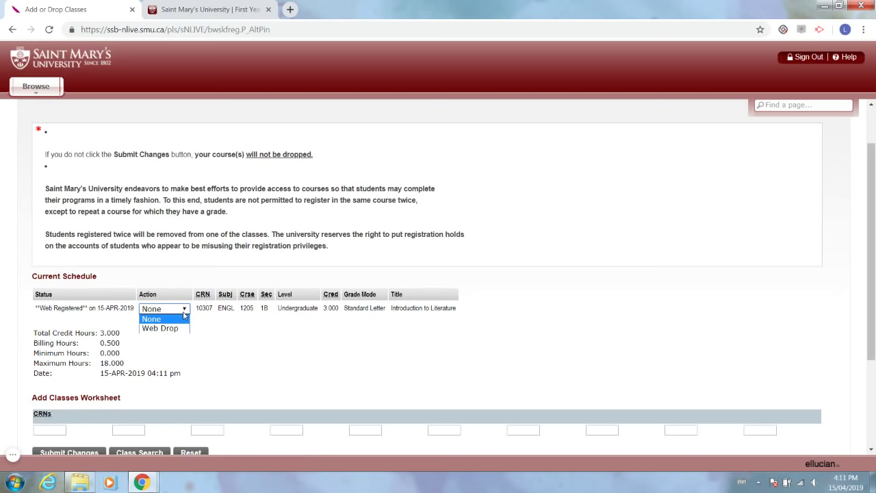
{"action": "left_click", "coordinate": [175, 328]}
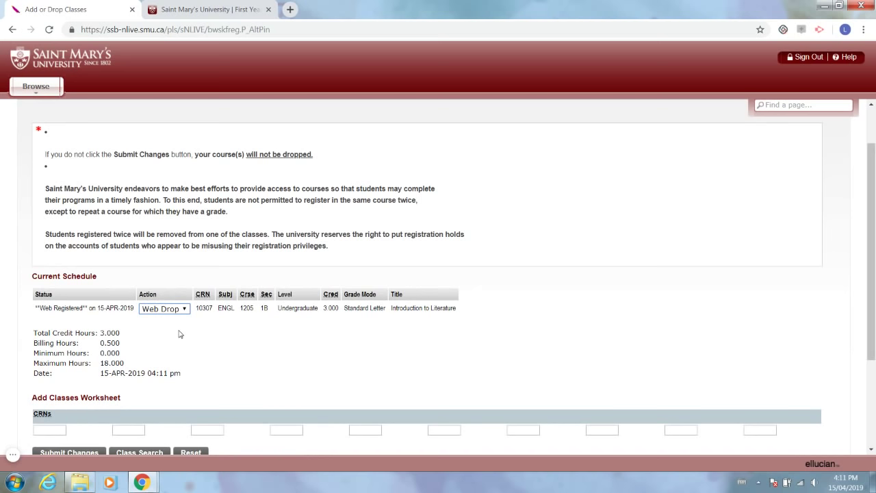
{"action": "scroll", "coordinate": [180, 334], "scroll_direction": "down", "scroll_amount": 2}
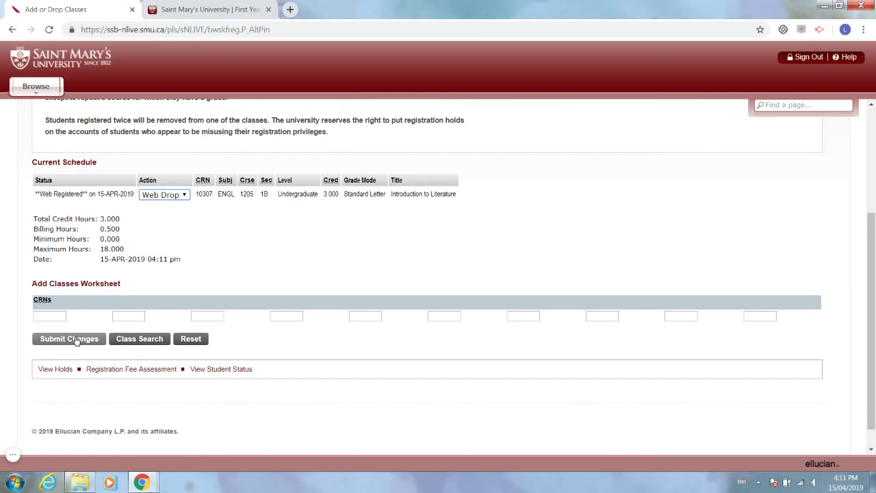
{"action": "left_click", "coordinate": [76, 339]}
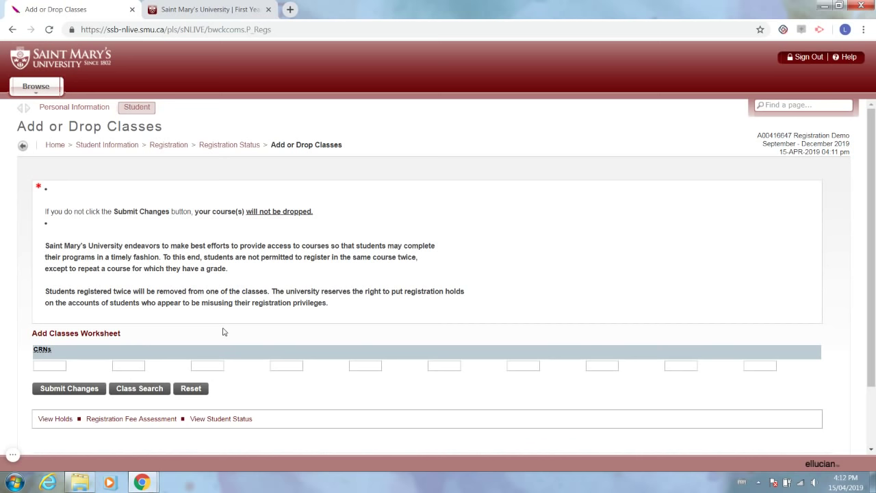
Use the Registration breadcrumb link to leave the Add or Drop Classes page.
{"action": "left_click", "coordinate": [181, 147]}
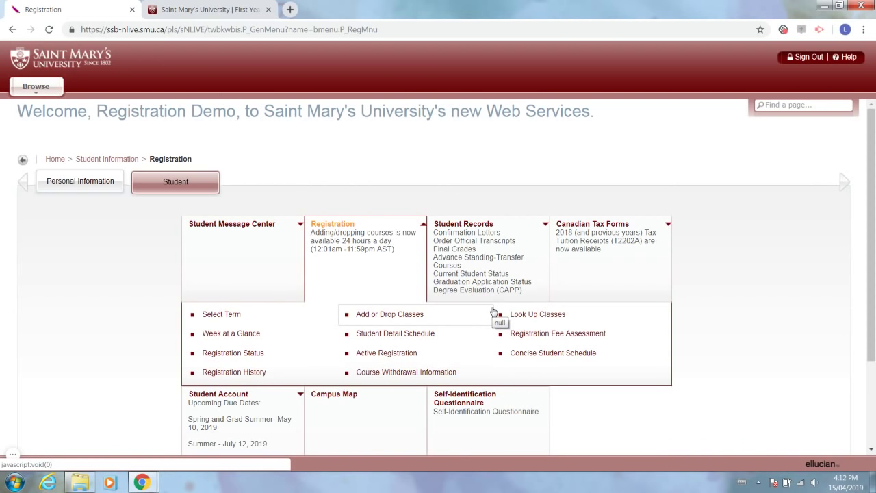
Look up the January - April 2020 term's Management (MGMT) courses in Look Up Classes.
{"action": "left_click", "coordinate": [553, 320]}
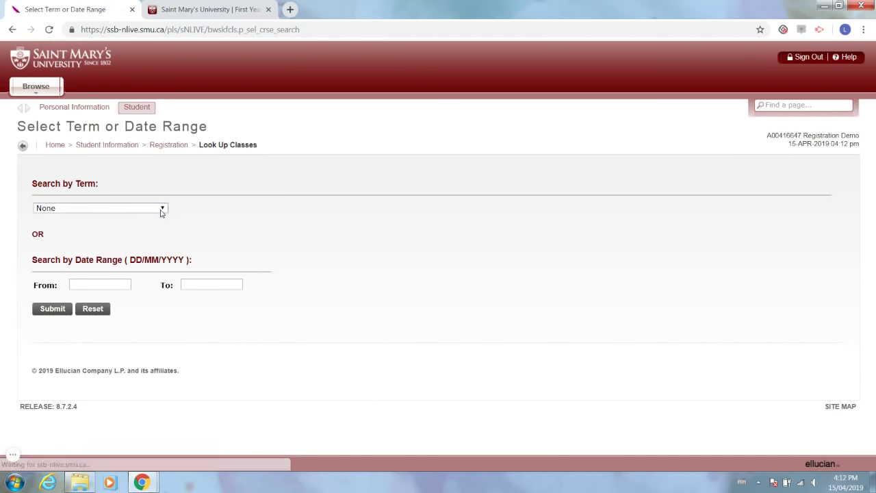
{"action": "left_click", "coordinate": [163, 209]}
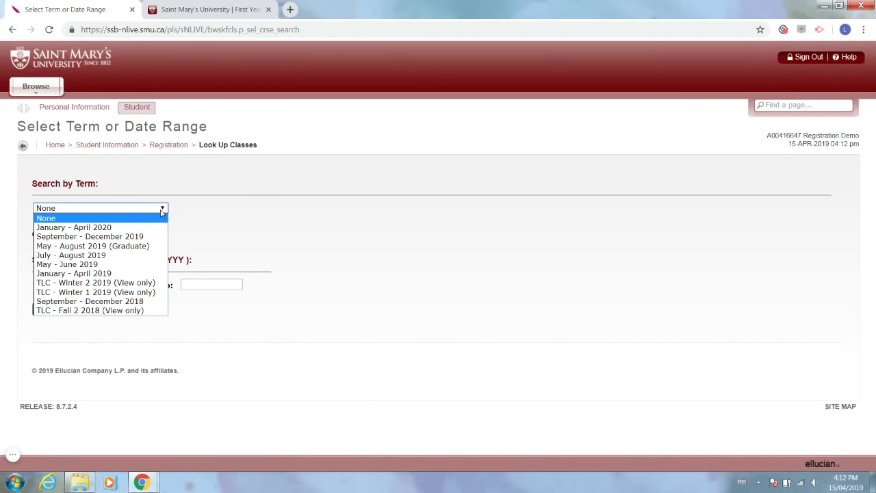
{"action": "left_click", "coordinate": [152, 229]}
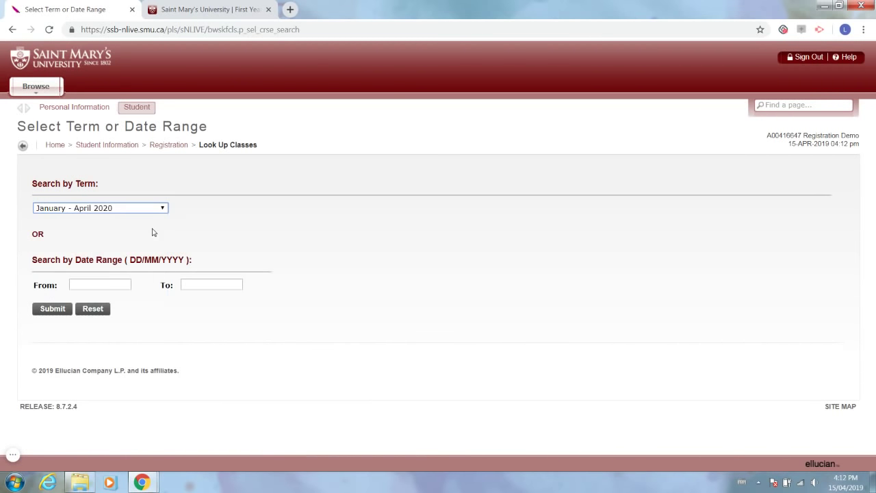
{"action": "left_click", "coordinate": [60, 310]}
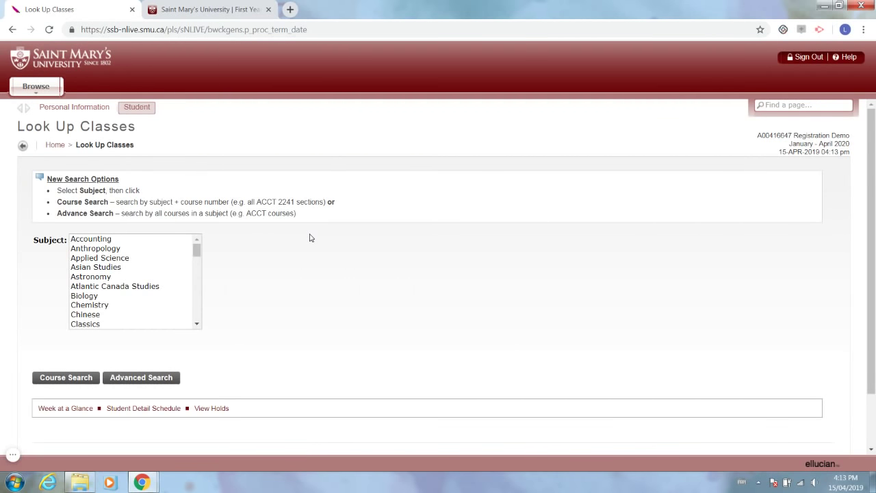
{"action": "left_click", "coordinate": [160, 277]}
{"action": "key", "text": "m"}
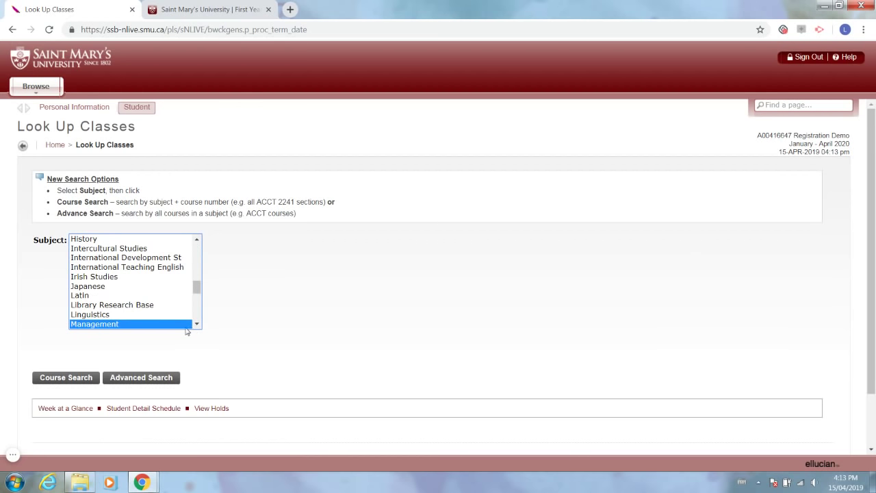
{"action": "left_click", "coordinate": [78, 380]}
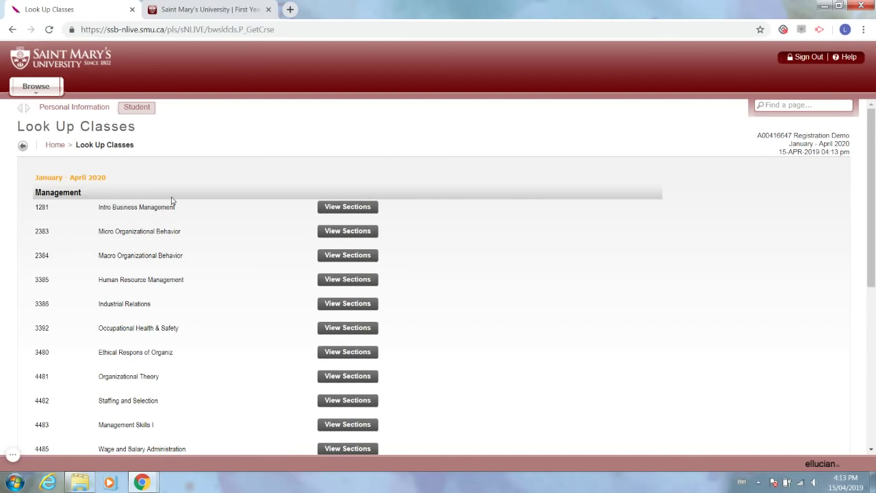
Show the MGMT 1281 sections and tick lecture CRN 20474 and LAB B CRN 23396.
{"action": "left_click", "coordinate": [343, 209]}
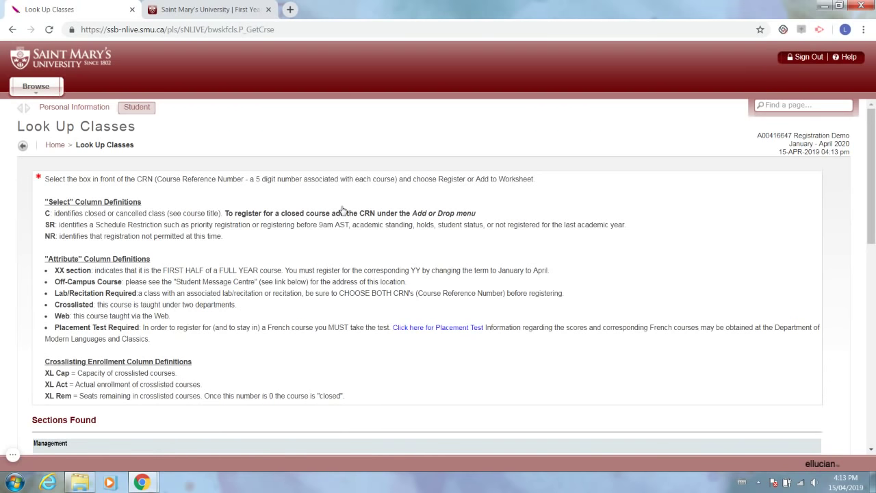
{"action": "scroll", "coordinate": [343, 211], "scroll_direction": "down", "scroll_amount": 2}
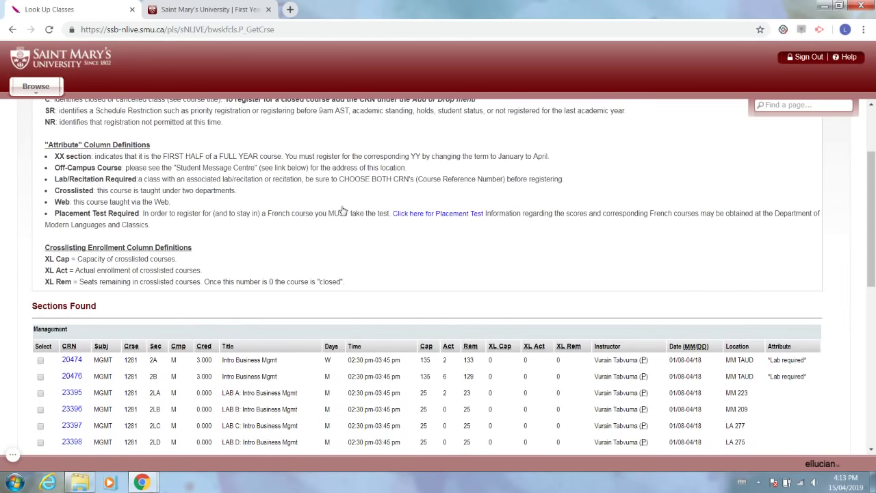
{"action": "scroll", "coordinate": [343, 211], "scroll_direction": "down", "scroll_amount": 2}
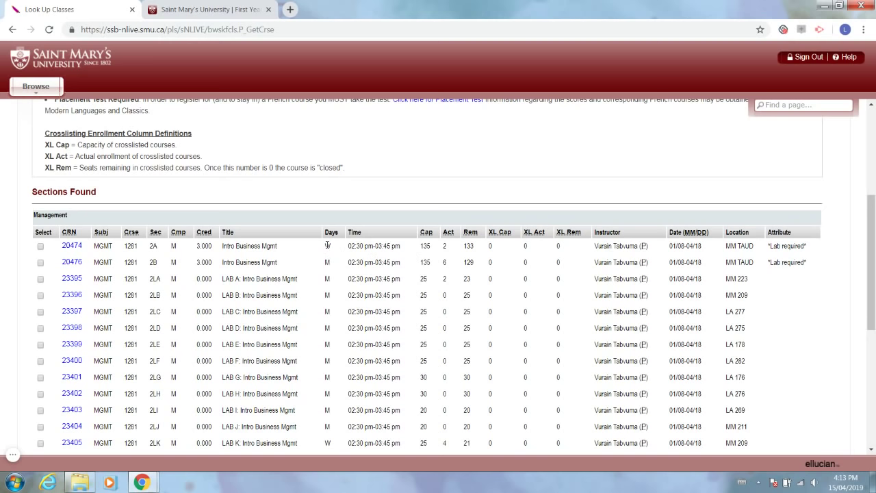
{"action": "scroll", "coordinate": [329, 245], "scroll_direction": "down", "scroll_amount": 4}
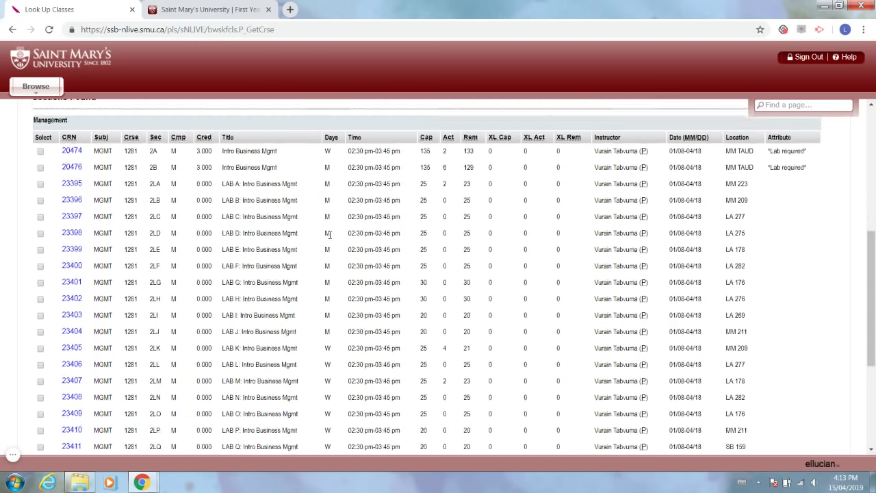
{"action": "scroll", "coordinate": [332, 243], "scroll_direction": "up", "scroll_amount": 3}
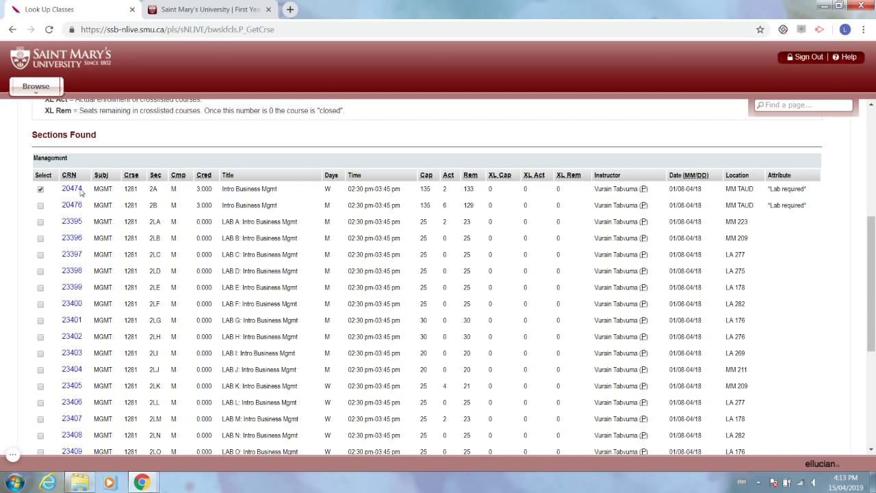
{"action": "left_click", "coordinate": [40, 239]}
{"action": "scroll", "coordinate": [43, 244], "scroll_direction": "down", "scroll_amount": 4}
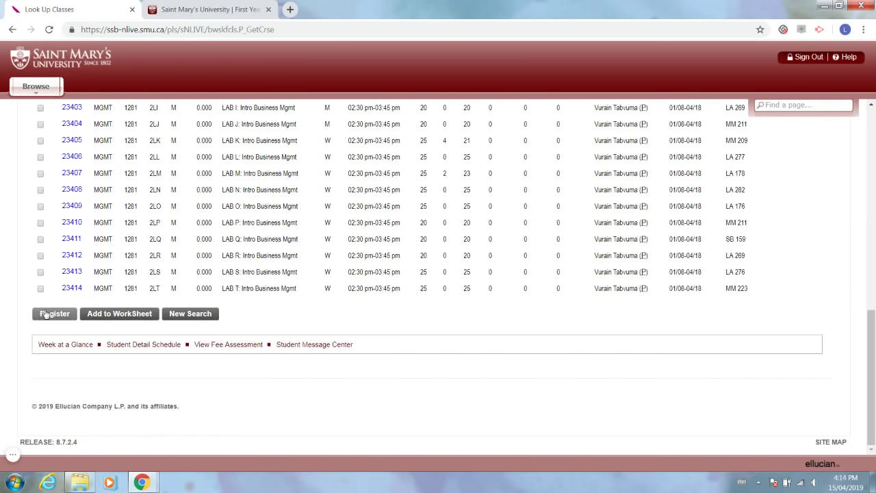
Register CRNs 20474 and 23396, confirming both show Web Registered for 3.000 credit hours.
{"action": "left_click", "coordinate": [46, 314]}
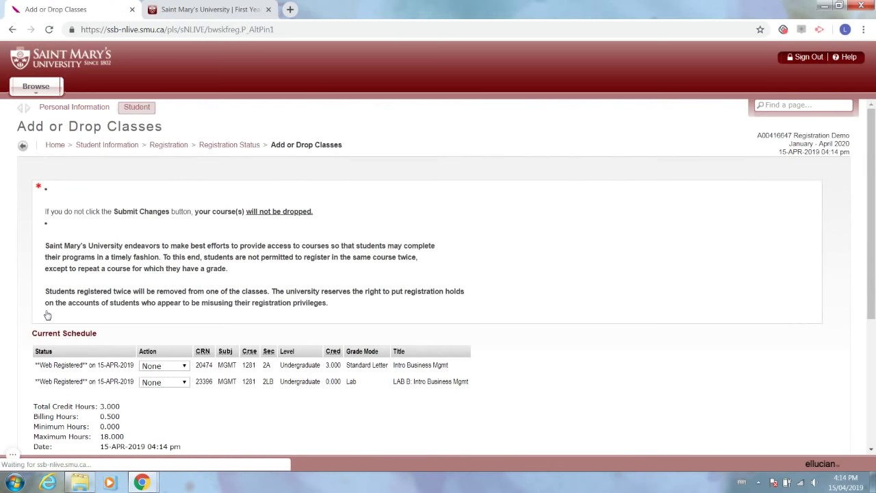
{"action": "scroll", "coordinate": [48, 315], "scroll_direction": "down", "scroll_amount": 1}
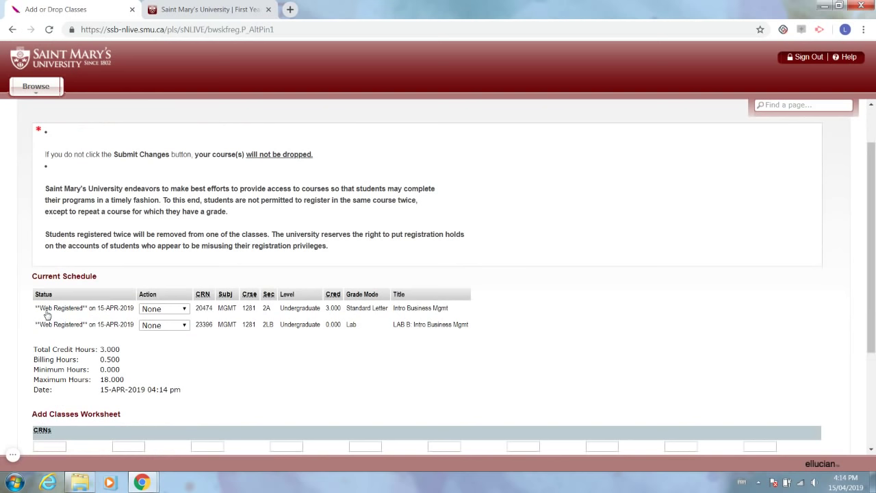
{"action": "scroll", "coordinate": [48, 314], "scroll_direction": "up", "scroll_amount": 1}
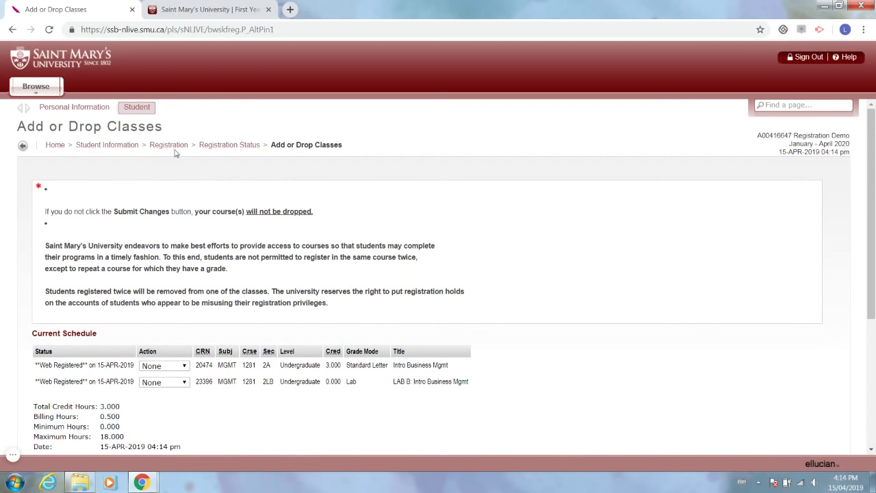